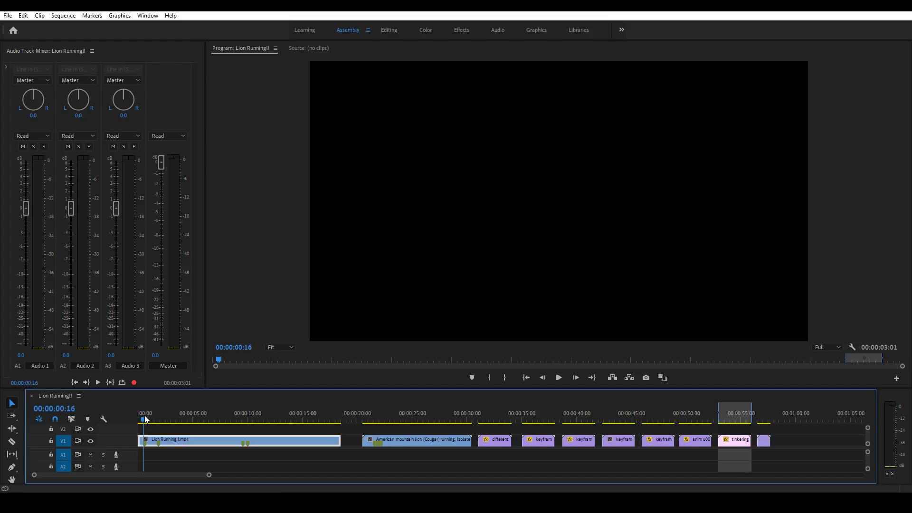
- Scrub through Lion Running!!.mp4 to about 00:00:23:11 on the isolated cougar clip
drag(146, 418, 160, 419)
drag(241, 416, 244, 416)
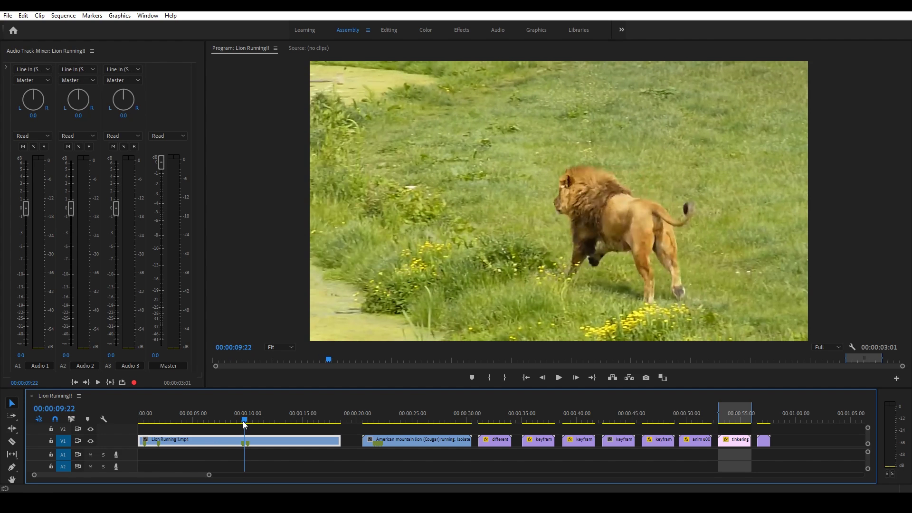
drag(243, 421, 393, 419)
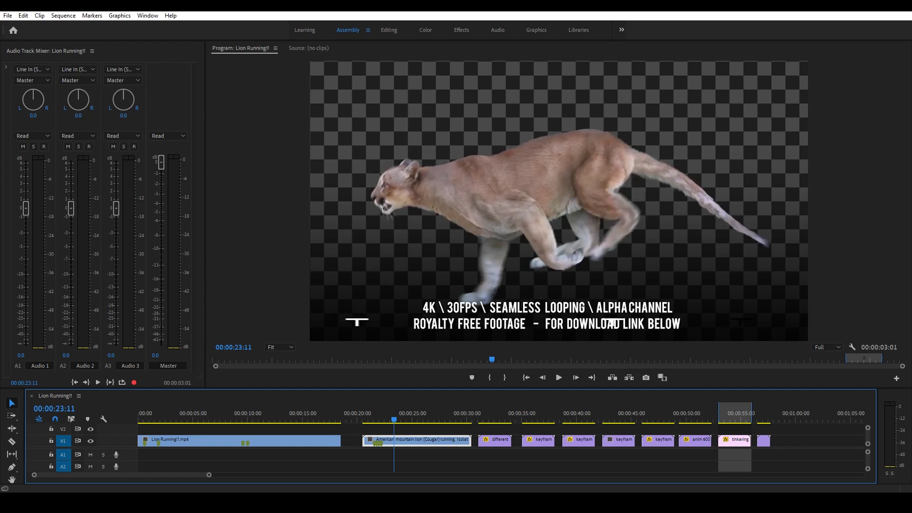
- Move the PureRef board, maximise it, and zoom in on the lion jump sprite sheet
drag(691, 121, 192, 197)
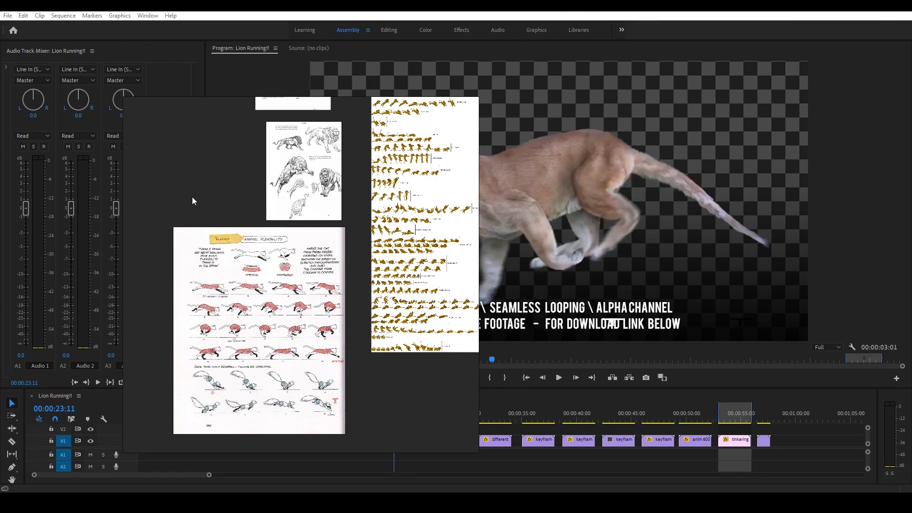
key(ctrl+f)
scroll(398, 335, up, 6)
scroll(389, 298, up, 15)
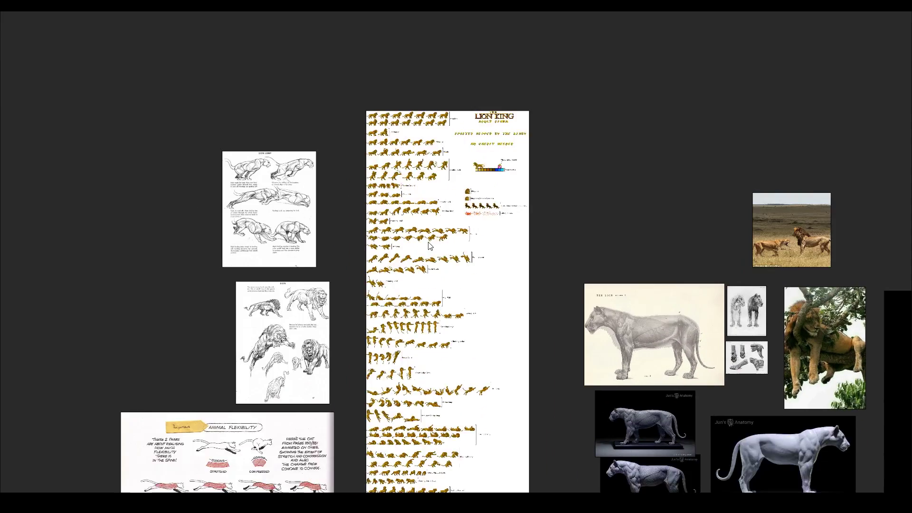
scroll(411, 355, up, 3)
scroll(346, 191, up, 3)
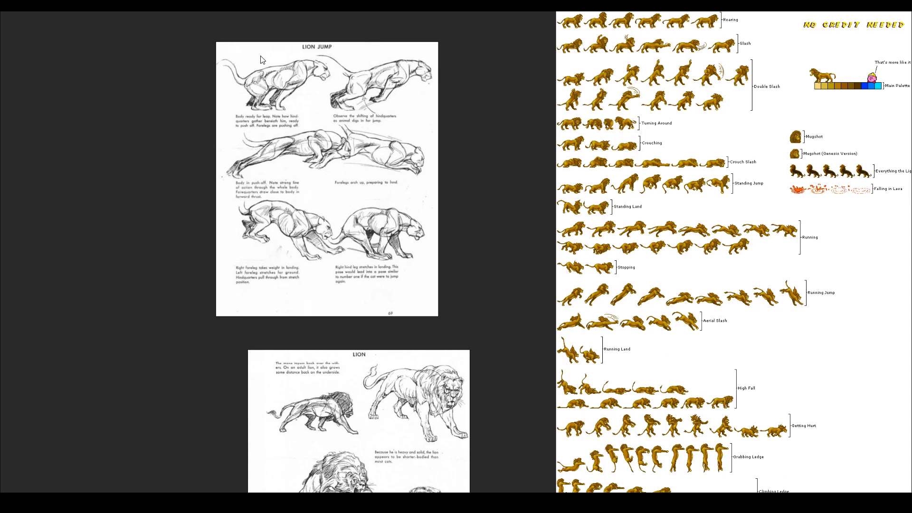
scroll(383, 284, down, 5)
scroll(346, 350, down, 3)
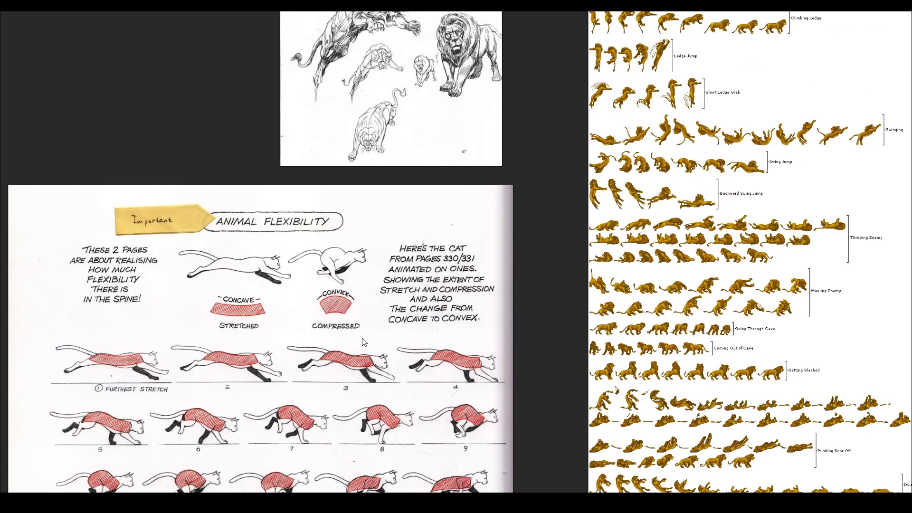
- Pan to the Animal Flexibility page, then scrub Premiere's lion footage to 00:00:12:08
middle_drag(357, 386, 405, 227)
scroll(405, 227, down, 2)
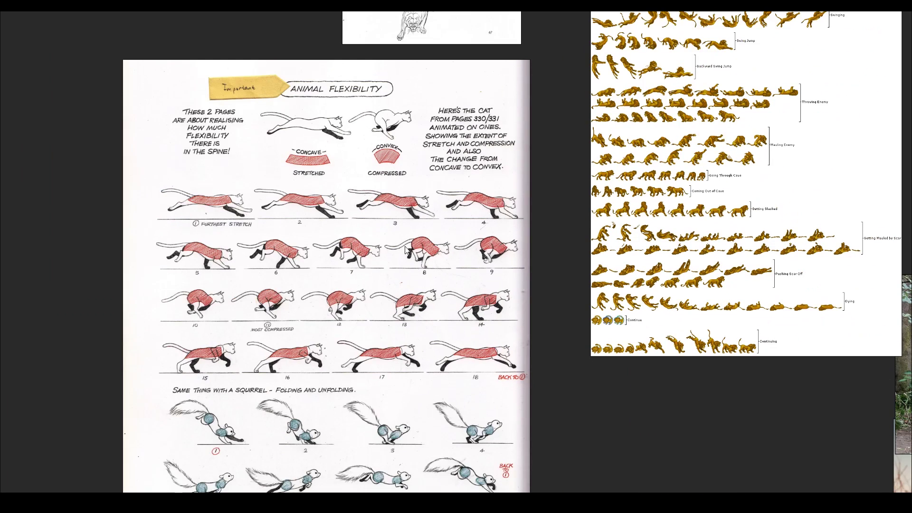
scroll(405, 224, down, 2)
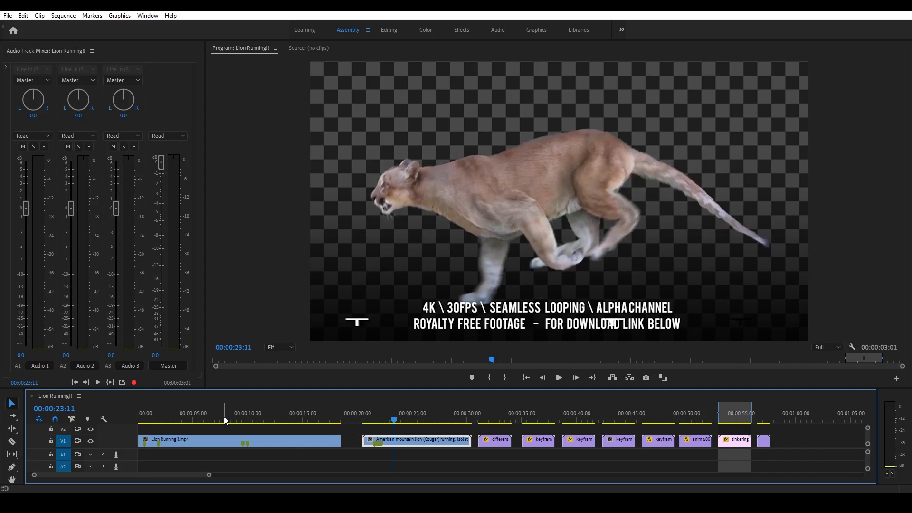
drag(224, 417, 272, 417)
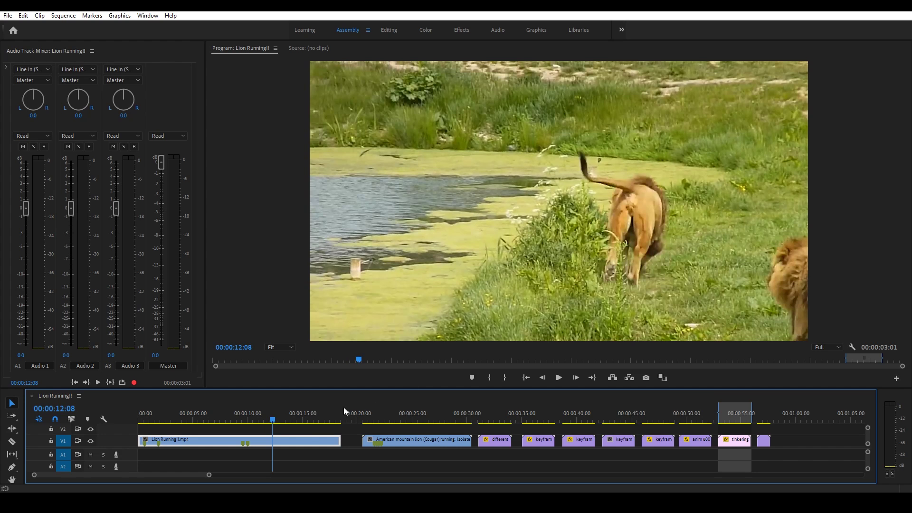
- Drag the playhead past the cougar clip to 00:00:31:01, the forest render's start
drag(387, 419, 445, 422)
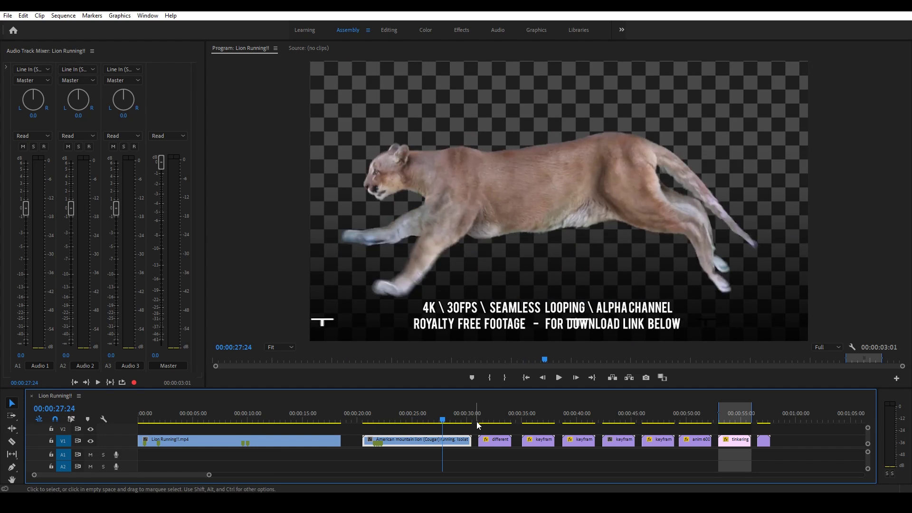
mouse_move(481, 420)
mouse_down()
mouse_move(513, 417)
mouse_move(479, 419)
mouse_up()
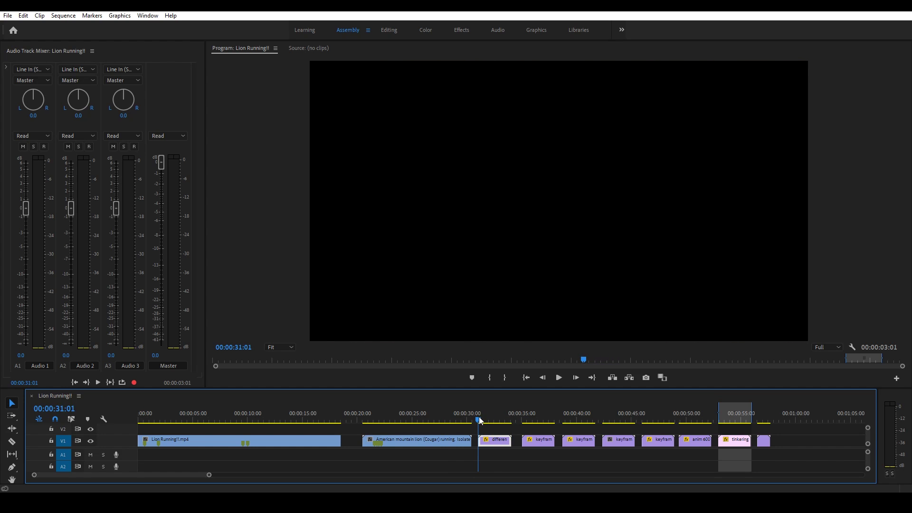
- Play the steel lion forest render, then return the playhead to its start near 31:10
key(space)
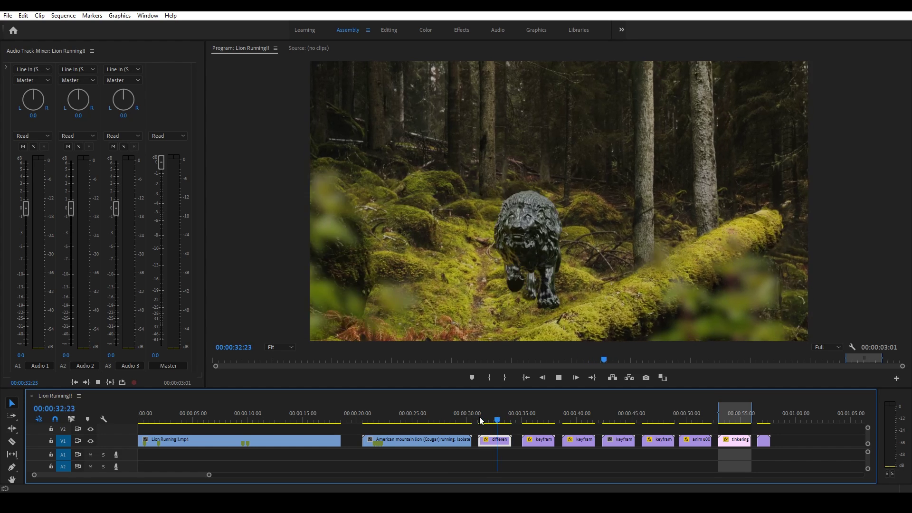
key(space)
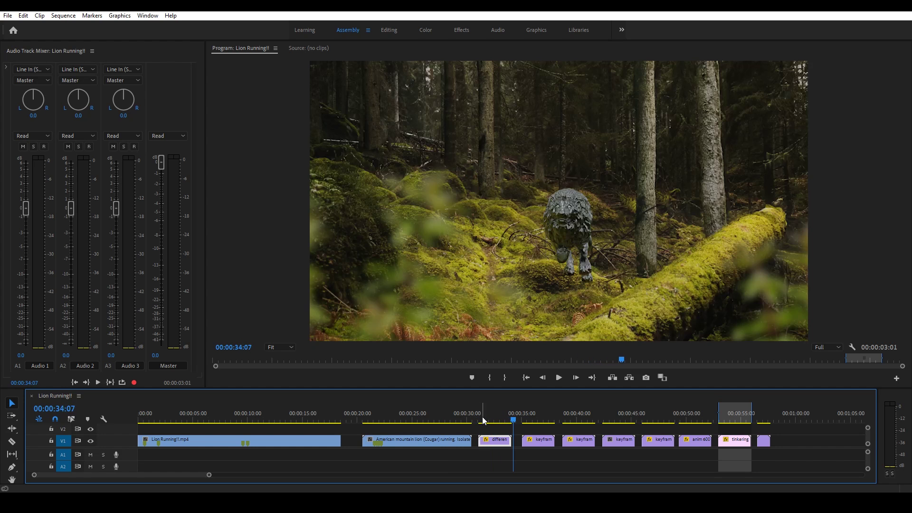
click(482, 419)
mouse_move(483, 419)
mouse_down()
mouse_move(473, 420)
mouse_move(482, 420)
mouse_up()
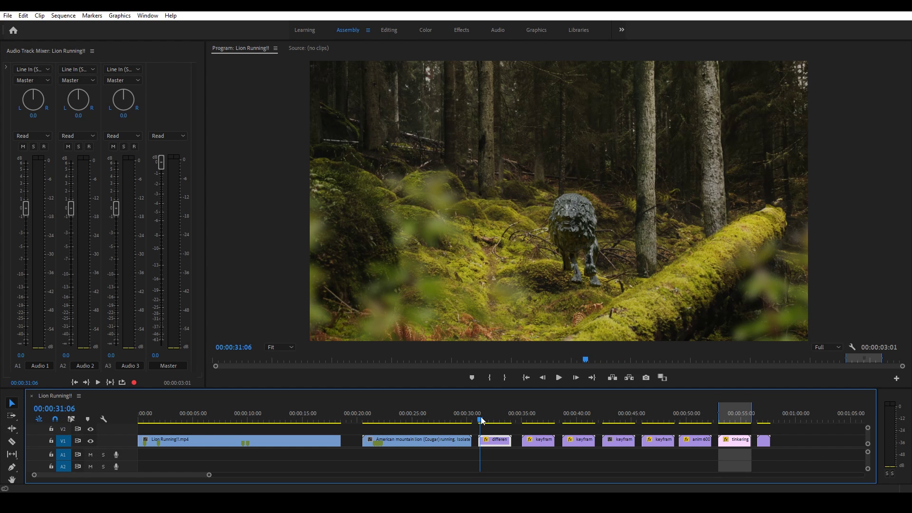
- Scrub through the lion's approach and leap, ending at 00:00:36:04 in the next clip
drag(481, 419, 497, 421)
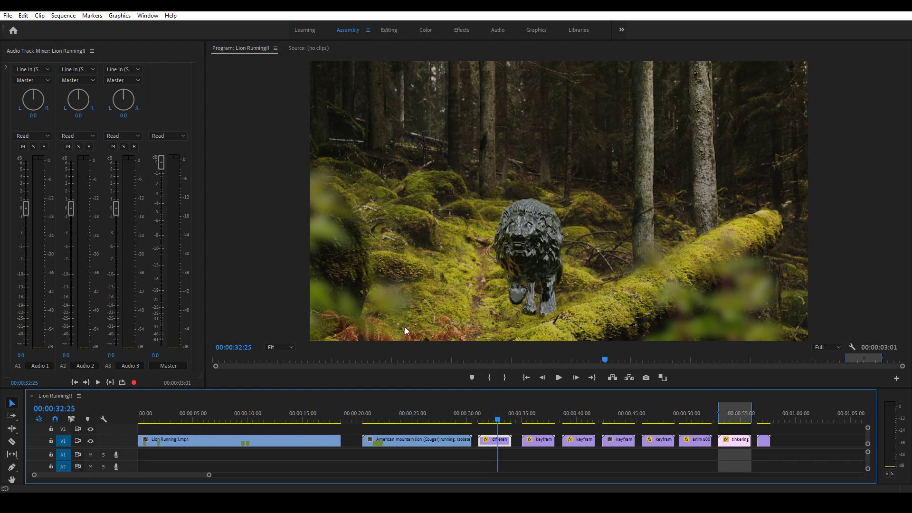
drag(497, 421, 508, 422)
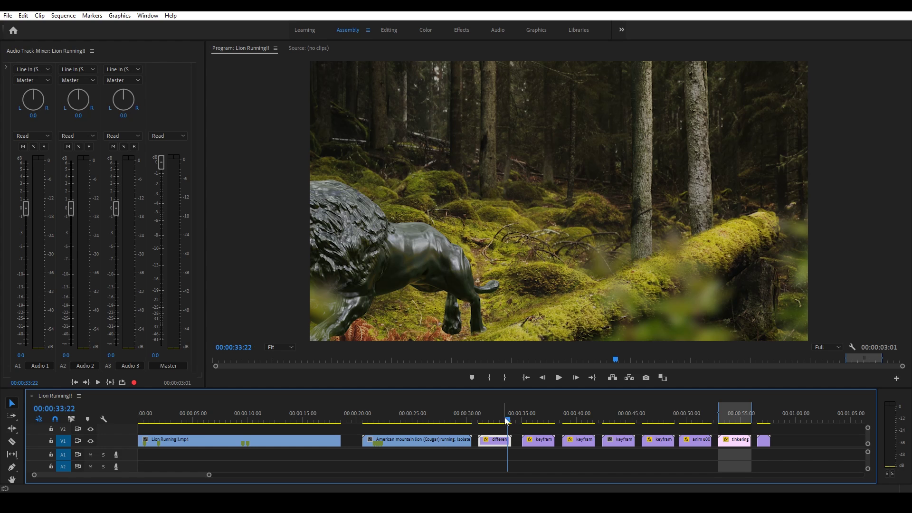
drag(508, 420, 511, 420)
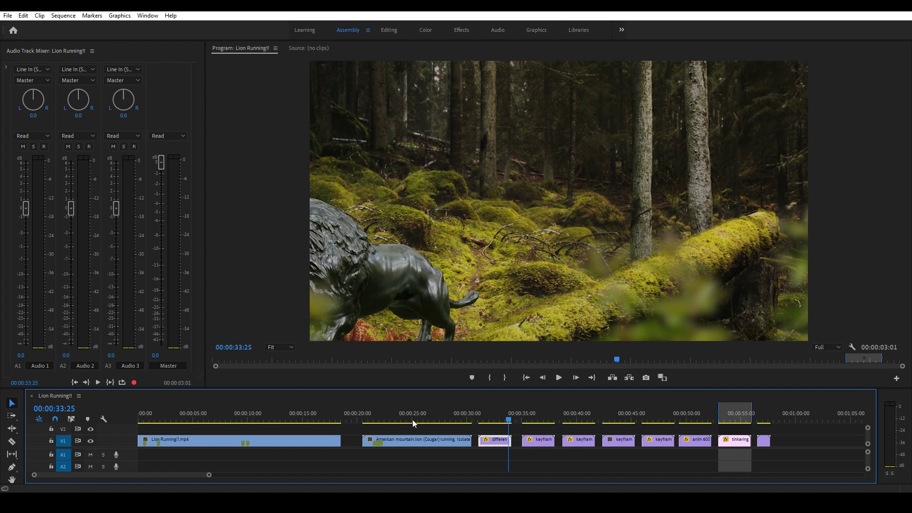
drag(509, 419, 491, 421)
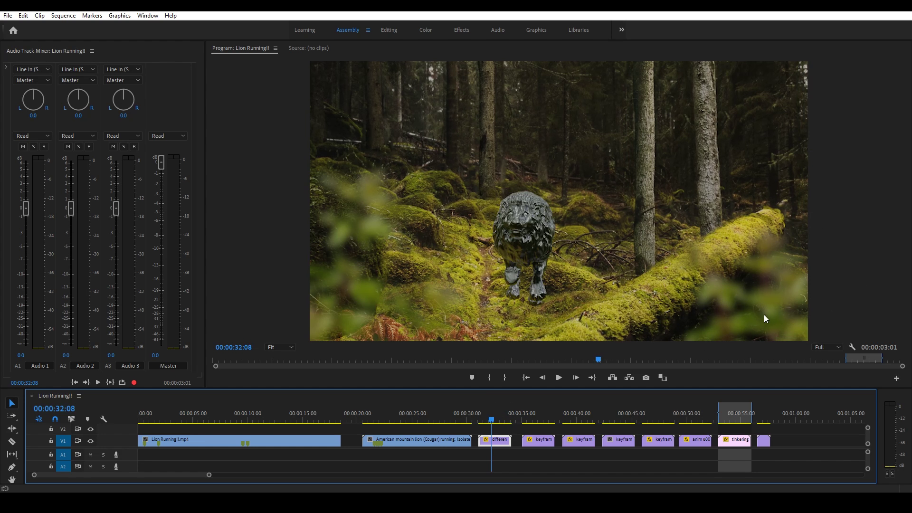
drag(492, 420, 546, 422)
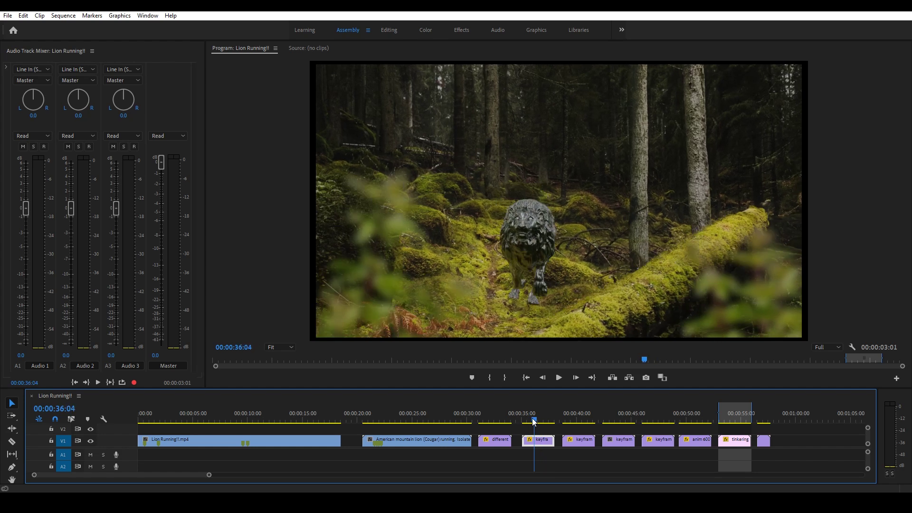
- Scrub to 00:00:39:18 on the hazier second keyframe render
drag(533, 422, 572, 422)
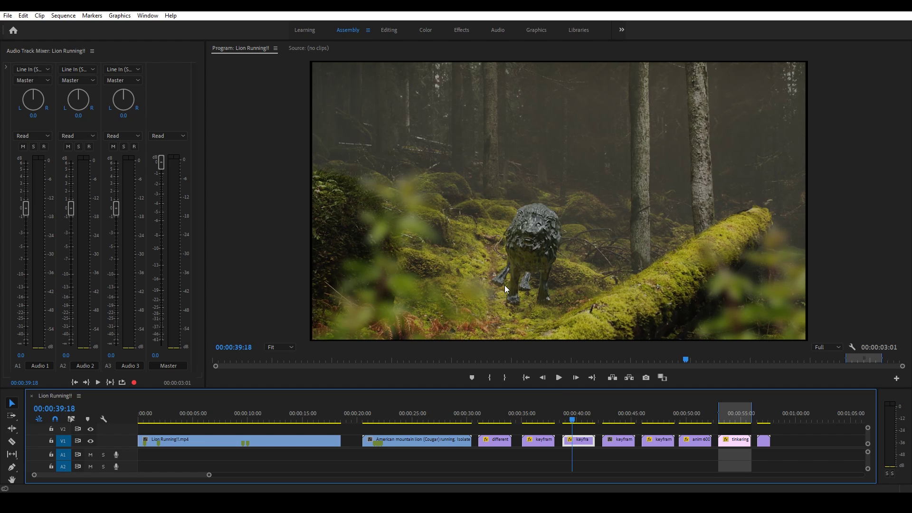
- Scrub back to 00:00:38:28, then forward to 00:00:40:16 as the lion leaps beside the log
drag(575, 422, 568, 421)
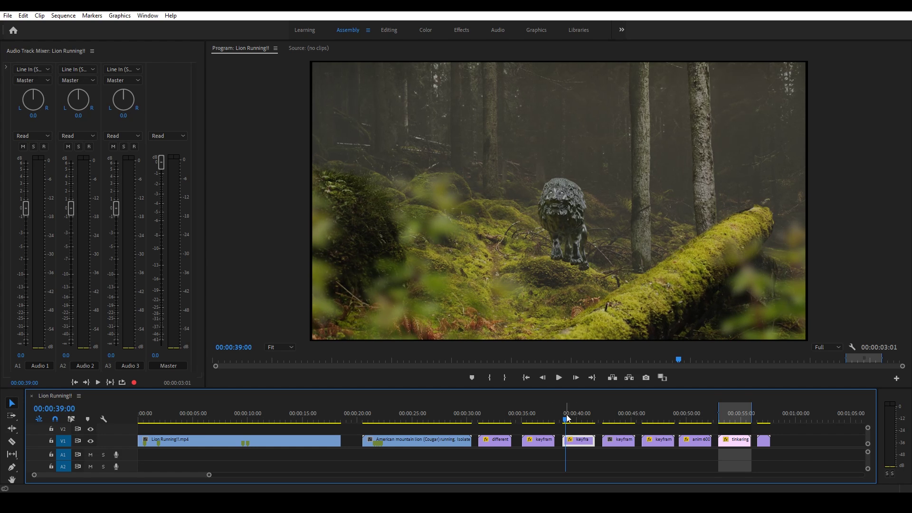
mouse_move(568, 421)
mouse_down()
mouse_move(593, 421)
mouse_move(565, 422)
mouse_move(585, 421)
mouse_up()
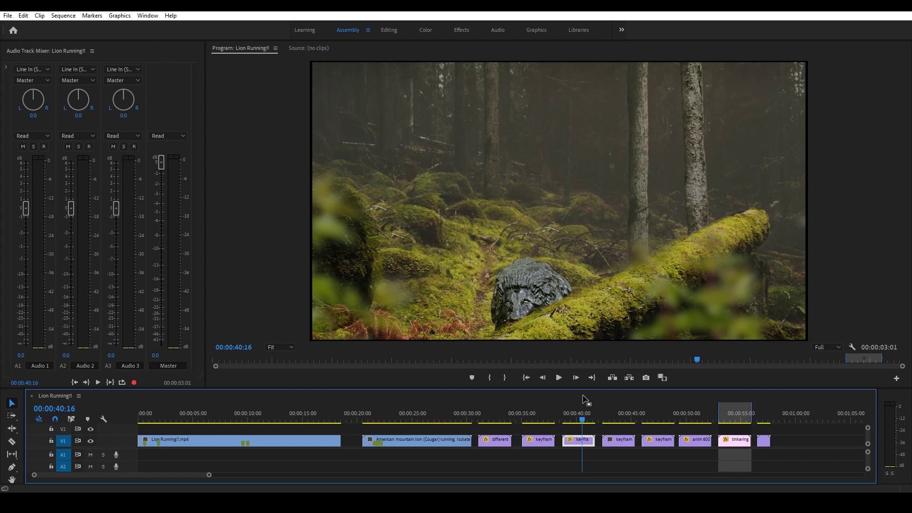
- Scrub into the anim 60001.png clip to 00:00:49:27
click(606, 420)
drag(606, 421, 685, 419)
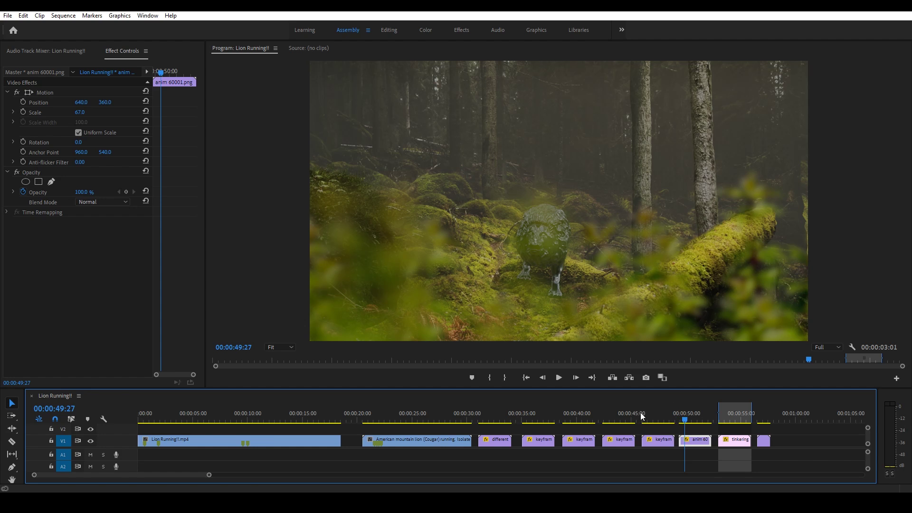
- Switch to the Blender scene and set the viewport shading to Rendered
mouse_move(222, 502)
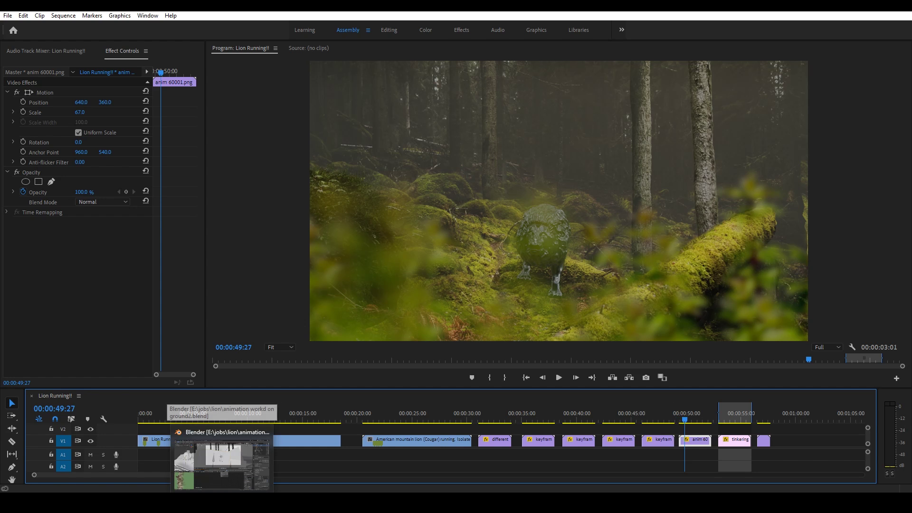
click(222, 463)
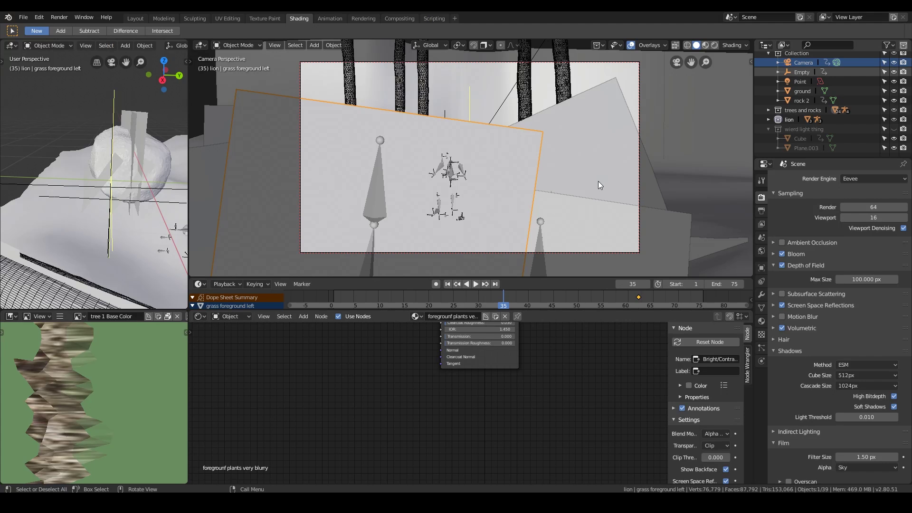
key(z)
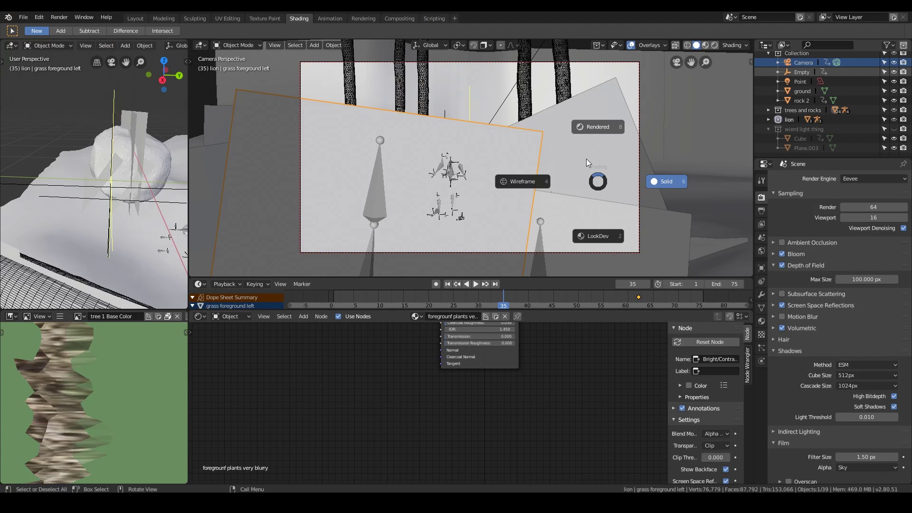
click(591, 126)
- Orbit around the log and lion, and play the animation from frame 4
click(596, 88)
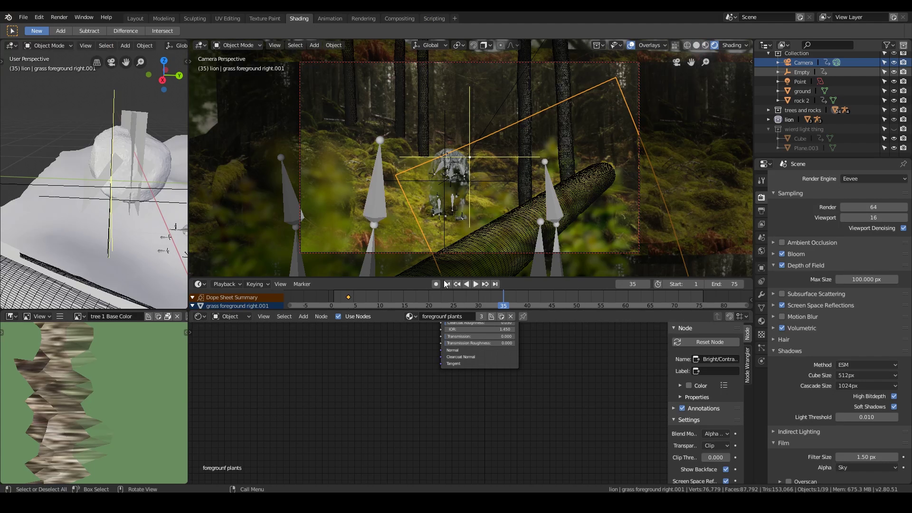
middle_drag(651, 199, 531, 204)
mouse_move(446, 196)
middle_down()
mouse_move(469, 198)
mouse_move(429, 204)
mouse_move(447, 189)
middle_up()
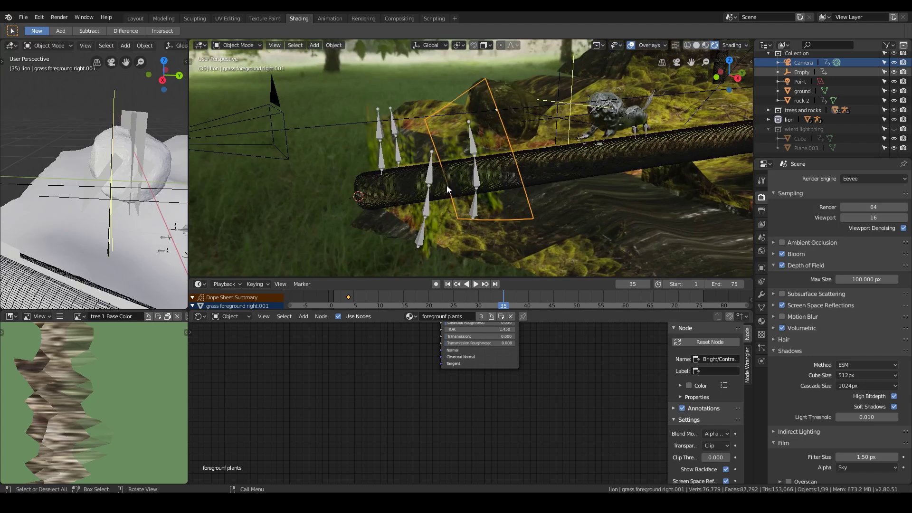
click(349, 298)
key(space)
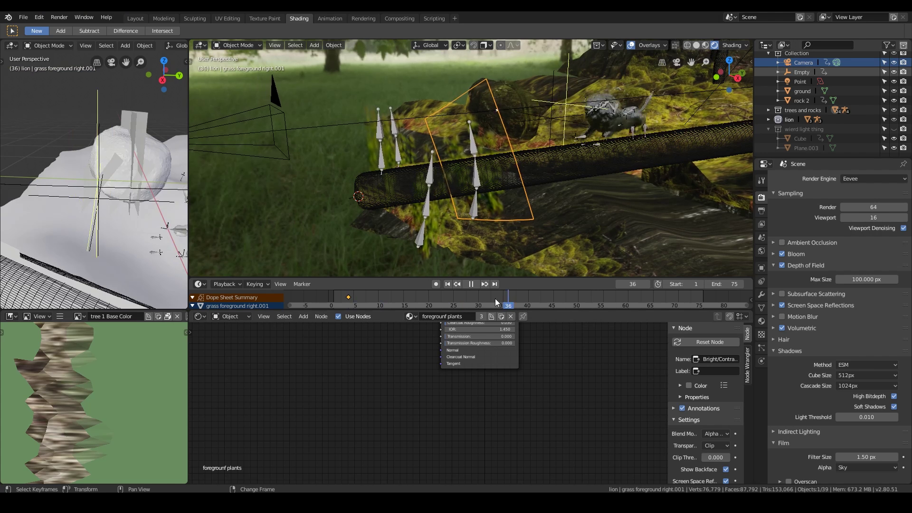
click(347, 298)
key(space)
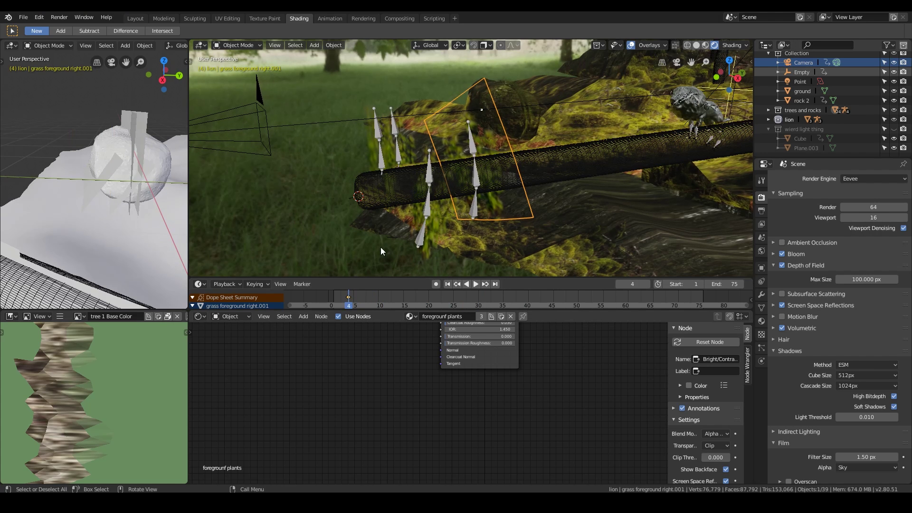
- Select the grass foreground right plane, enter and exit Edit Mode, then open the Animation workspace
click(418, 241)
middle_drag(418, 241, 451, 212)
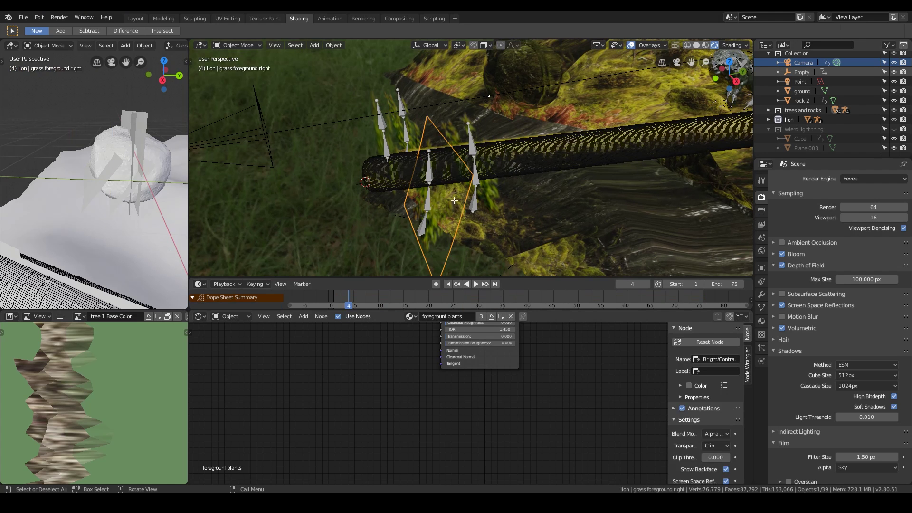
key(Tab)
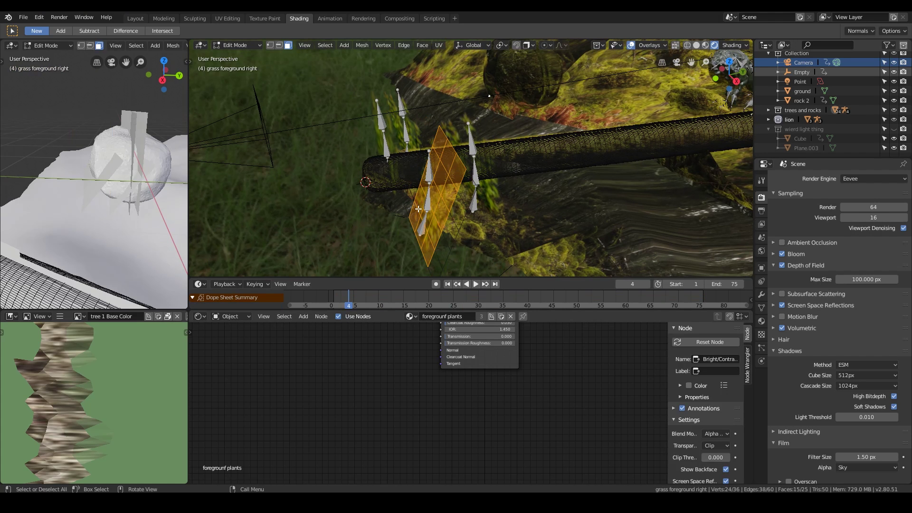
key(Tab)
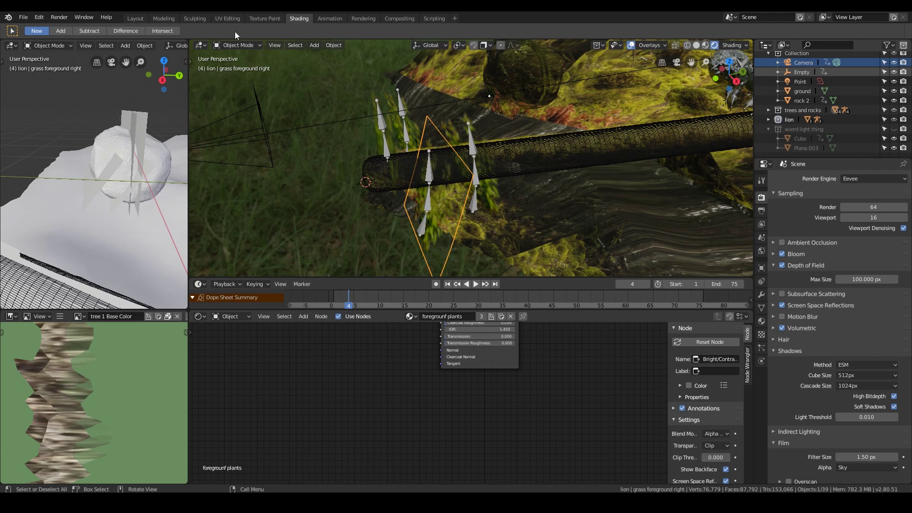
click(328, 19)
- Select Armature.001, play its animation from frame 1, and stop near frame 58 over the log
click(83, 275)
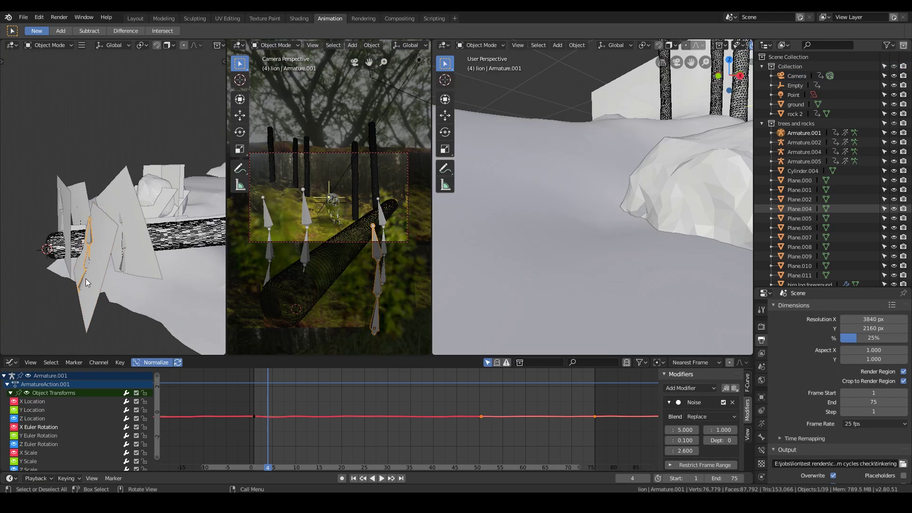
right_click(254, 400)
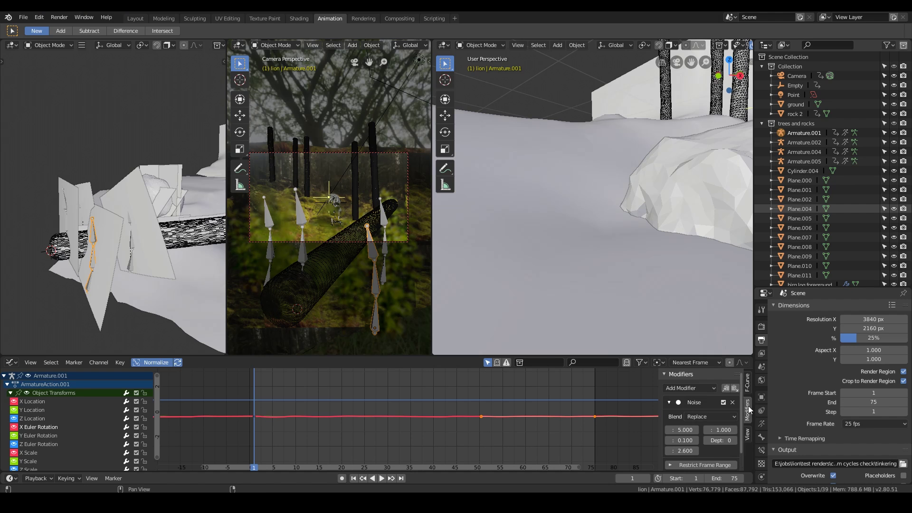
click(14, 364)
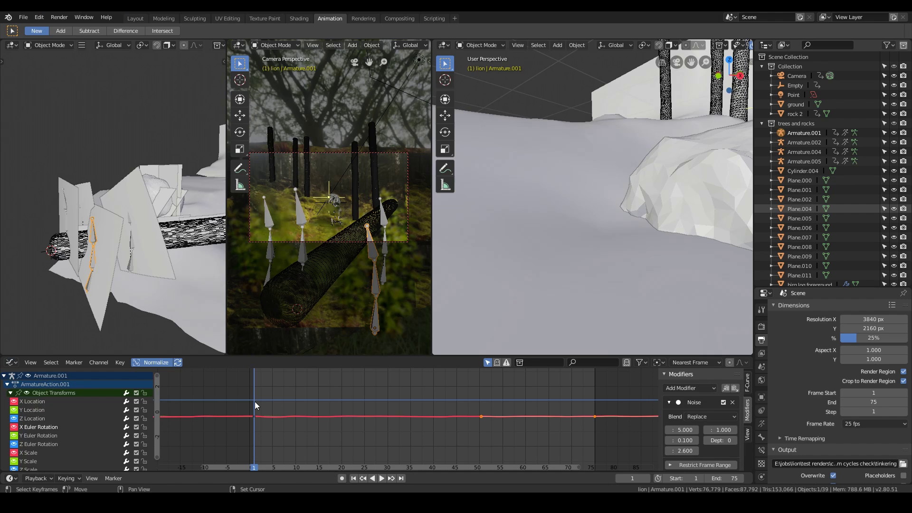
key(space)
right_drag(330, 408, 517, 401)
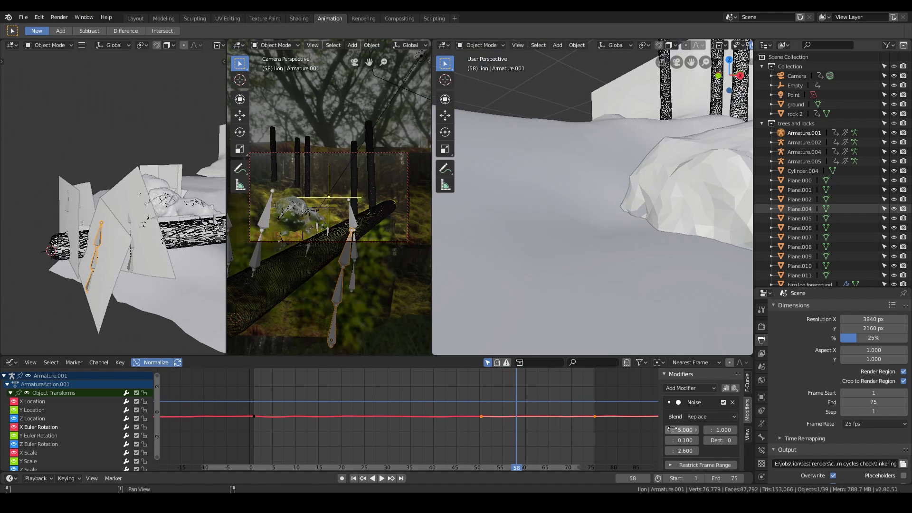
scroll(438, 435, up, 4)
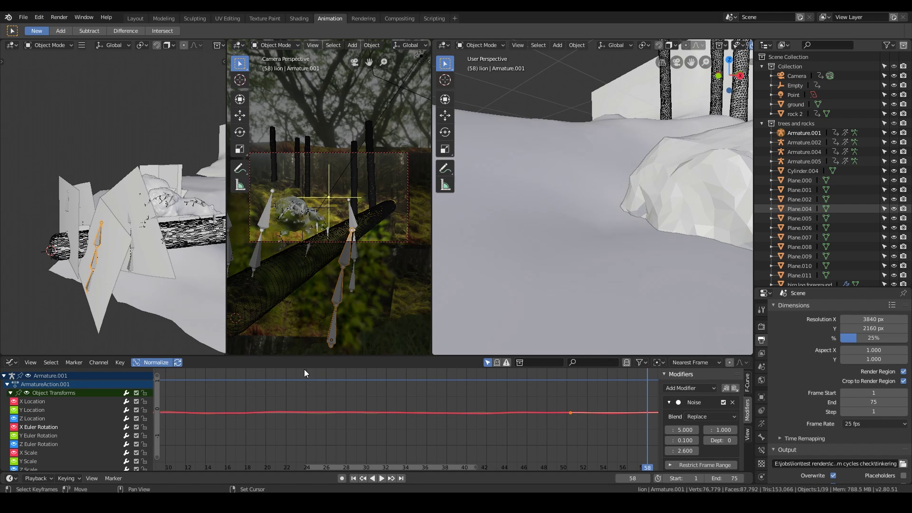
mouse_move(619, 235)
middle_down()
mouse_move(659, 228)
mouse_move(655, 250)
mouse_move(620, 227)
mouse_move(609, 231)
middle_up()
- Select rock 2, zoom the camera view, and replay the animation, stopping at frame 13
click(619, 207)
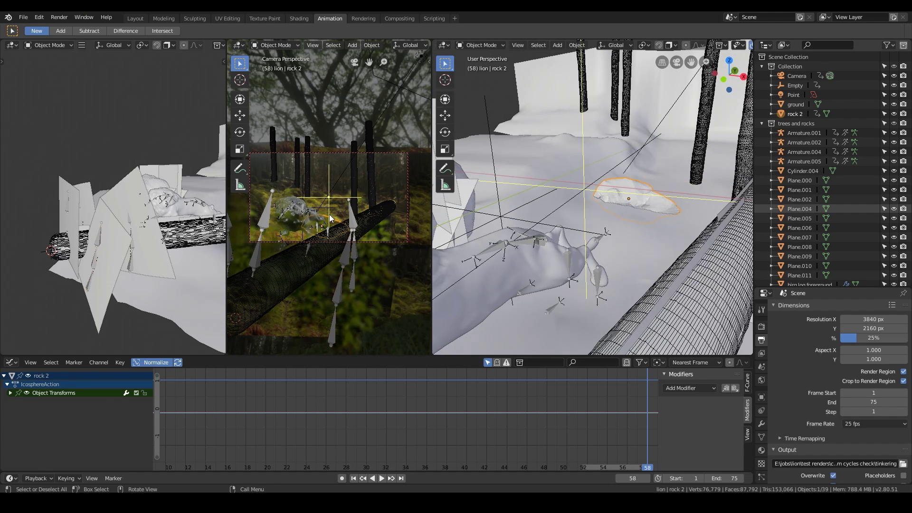
scroll(343, 225, up, 1)
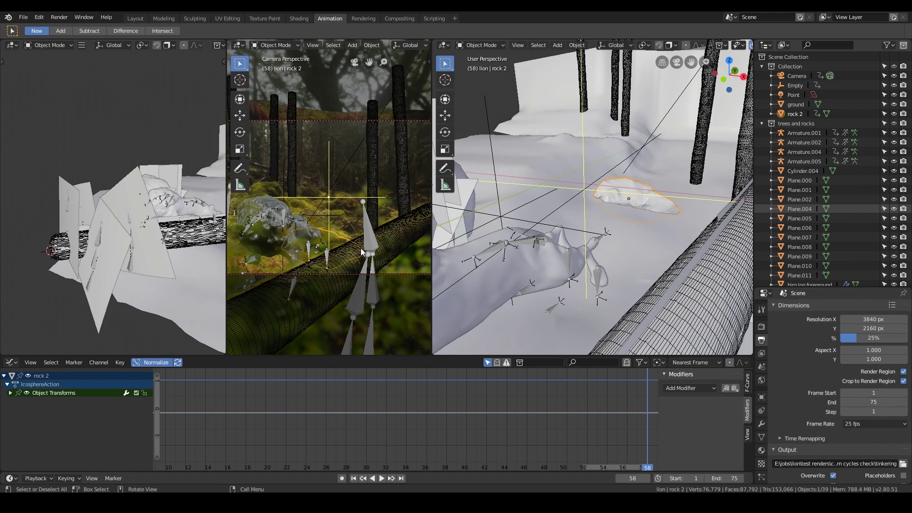
key(space)
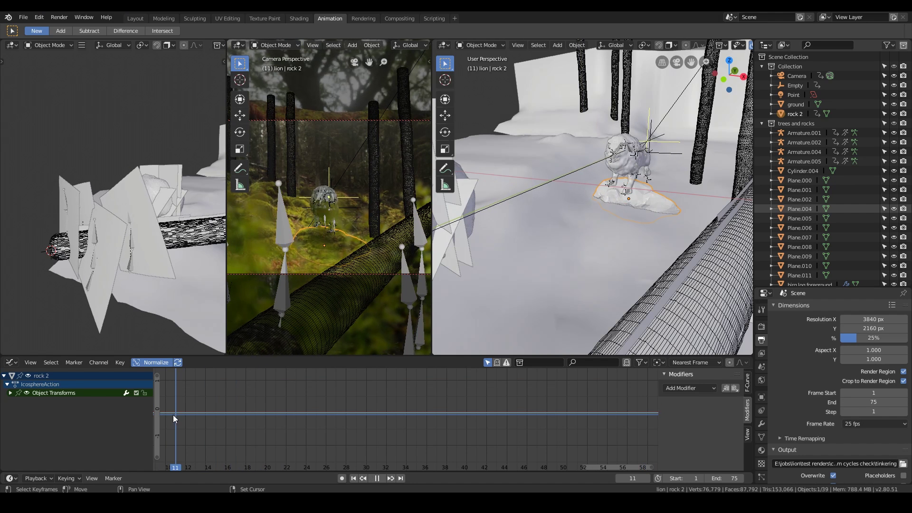
right_drag(178, 415, 199, 415)
key(space)
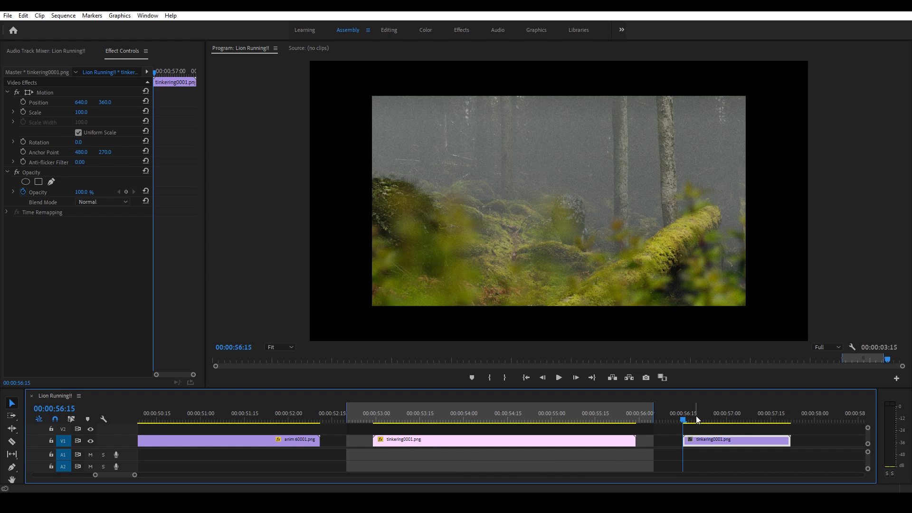
- Scrub the second tinkering0001.png clip from 00:00:56:16 to 00:00:57:08, where the lion appears in fog
drag(700, 420, 729, 420)
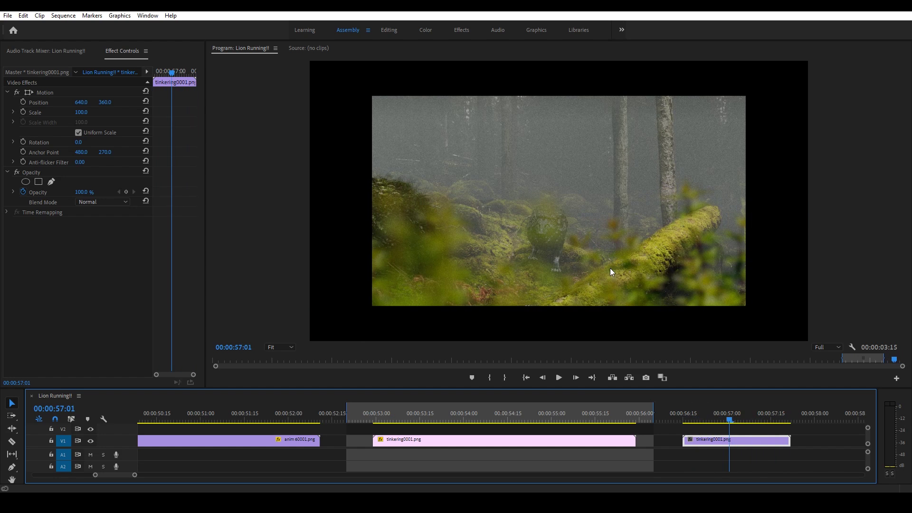
drag(729, 420, 744, 421)
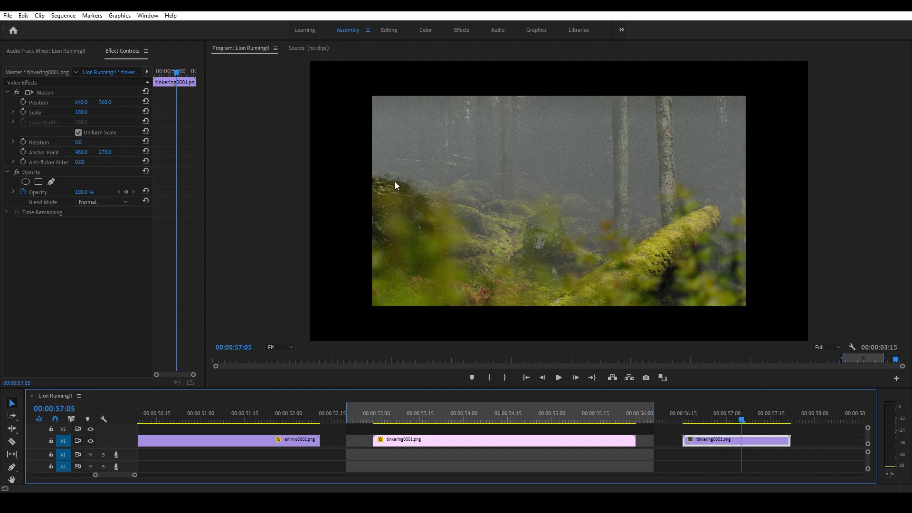
mouse_move(743, 421)
mouse_down()
mouse_move(688, 421)
mouse_move(796, 423)
mouse_move(756, 422)
mouse_up()
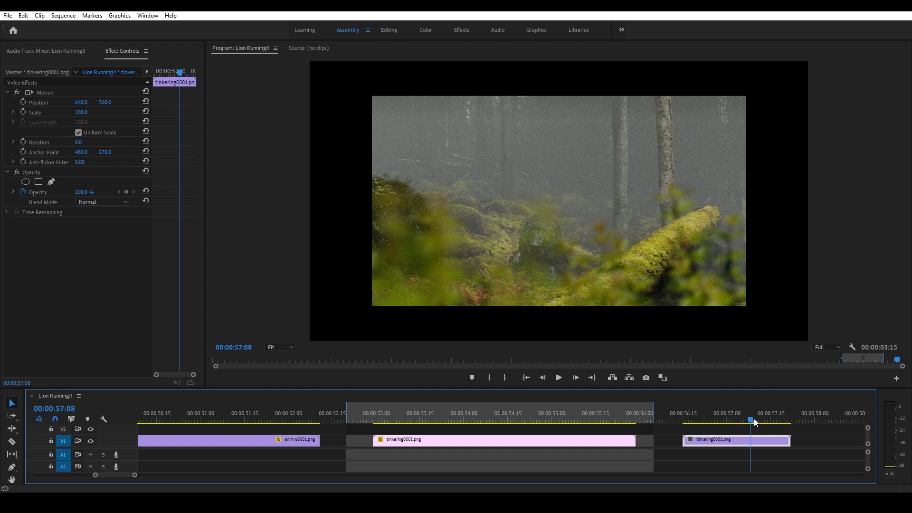